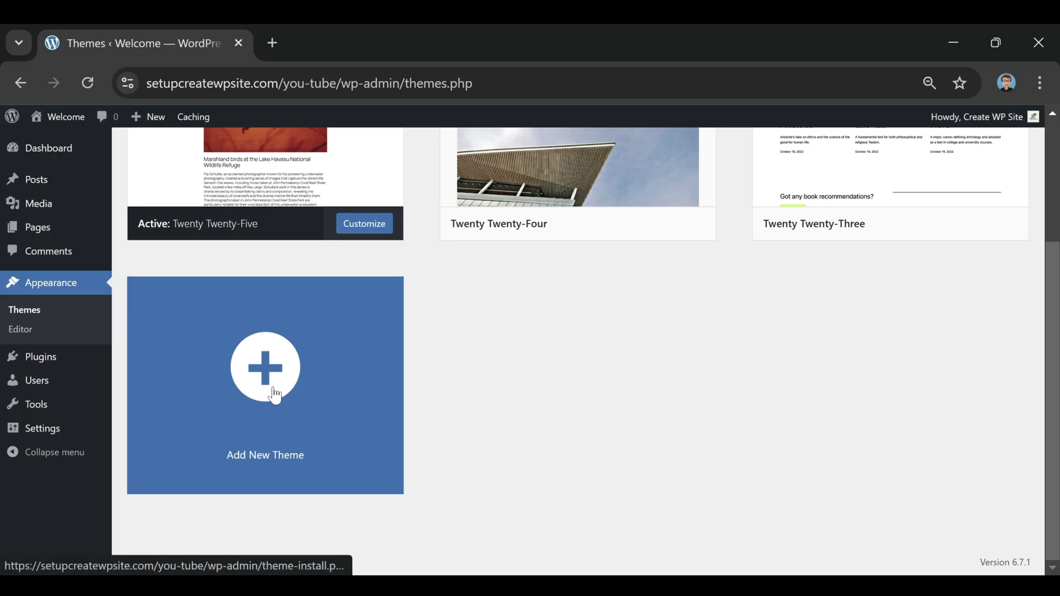
Go to the Add Themes page listing popular installable themes.
{"action": "left_click", "coordinate": [273, 387]}
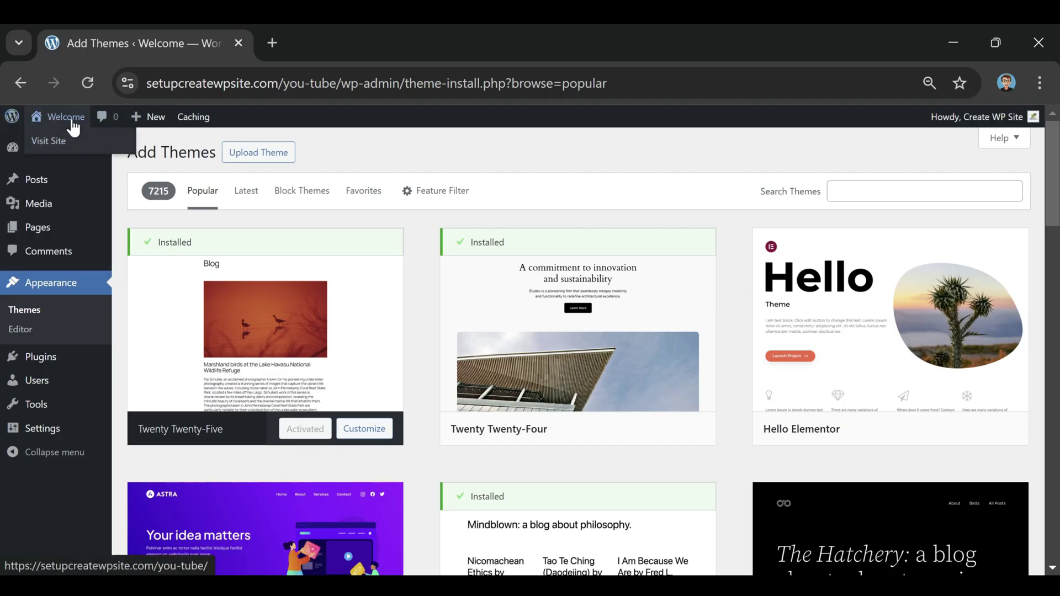
Visit the live Blog front page from the admin bar, then return to the Dashboard.
{"action": "left_click", "coordinate": [48, 142]}
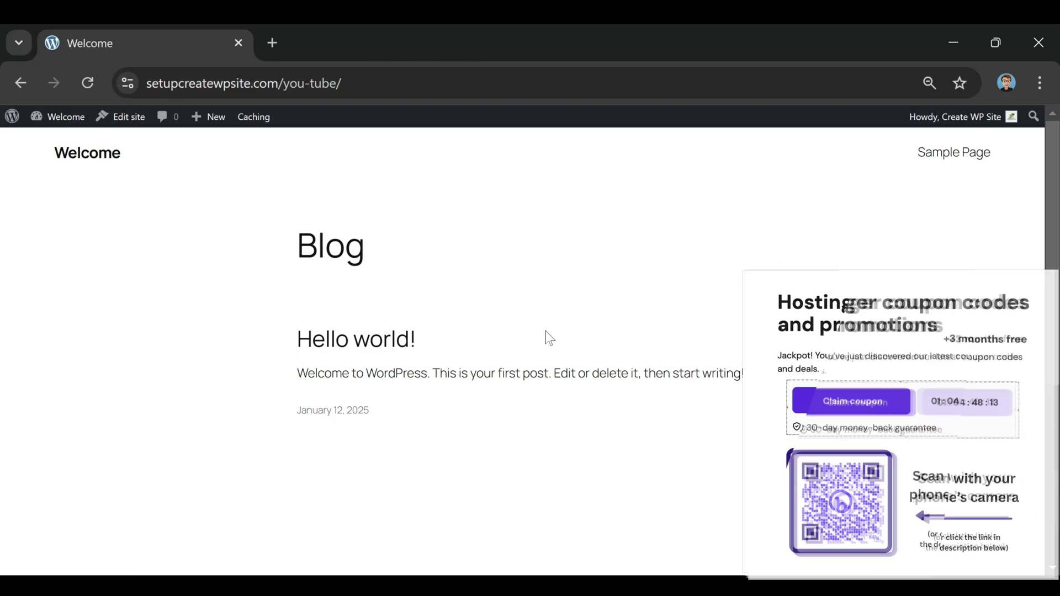
{"action": "mouse_move", "coordinate": [60, 115]}
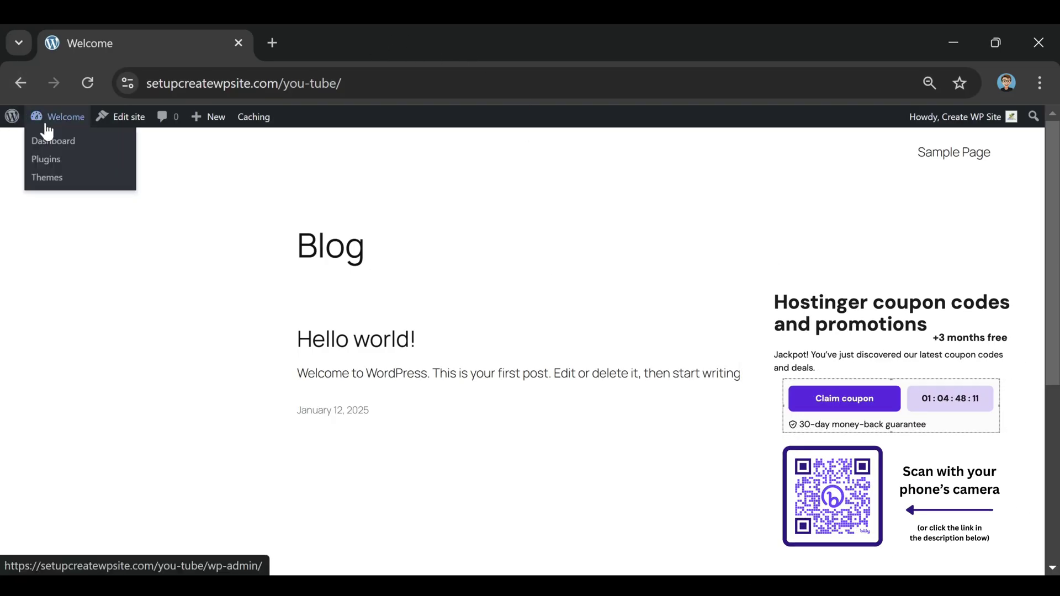
{"action": "left_click", "coordinate": [49, 138]}
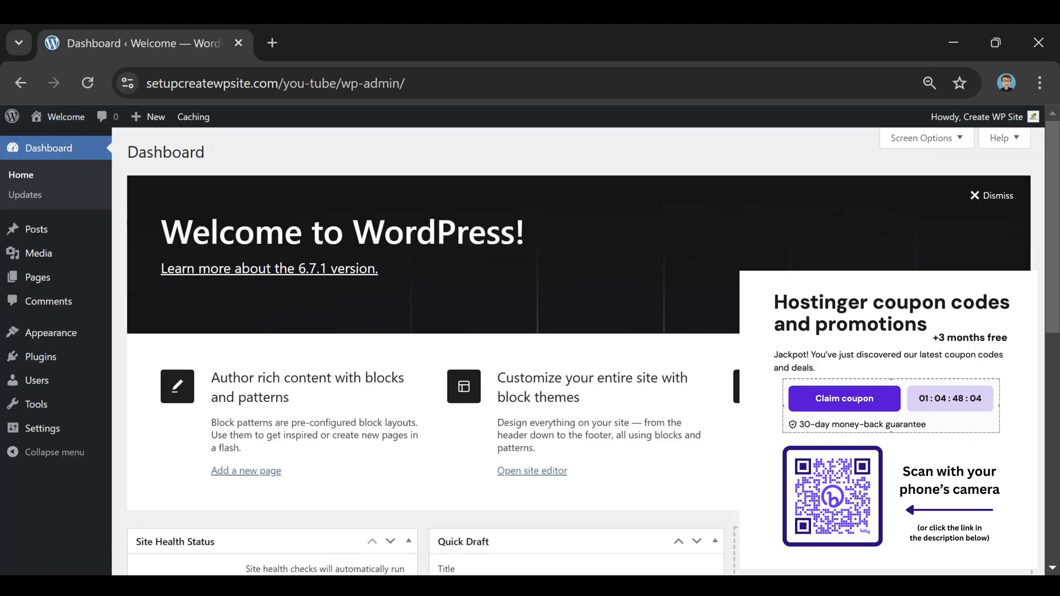
Open the live site's front page in two new browser tabs via Visit Site.
{"action": "mouse_move", "coordinate": [65, 117]}
{"action": "right_click", "coordinate": [48, 147]}
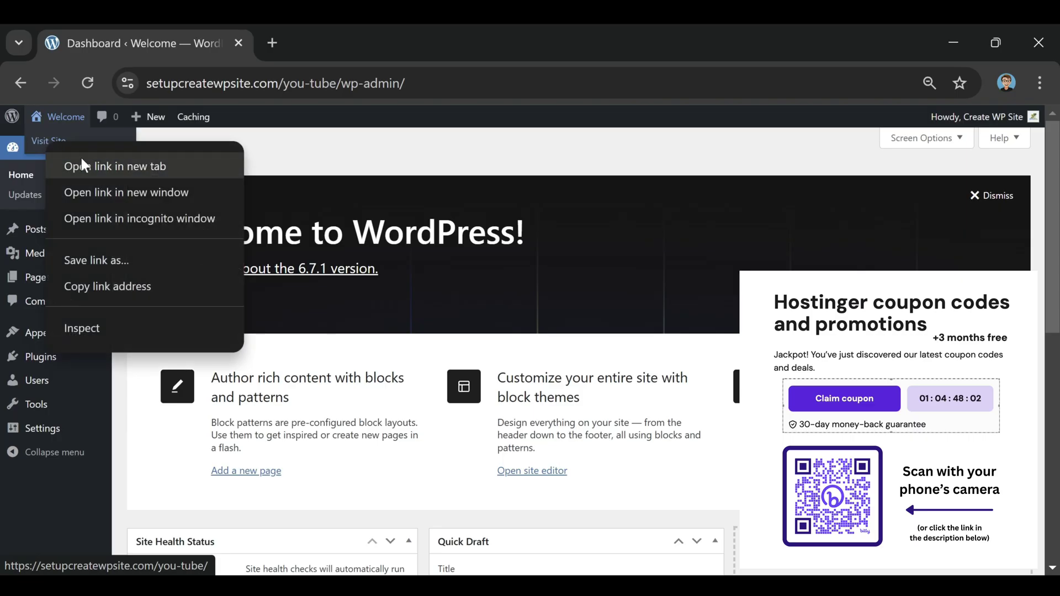
{"action": "left_click", "coordinate": [81, 158]}
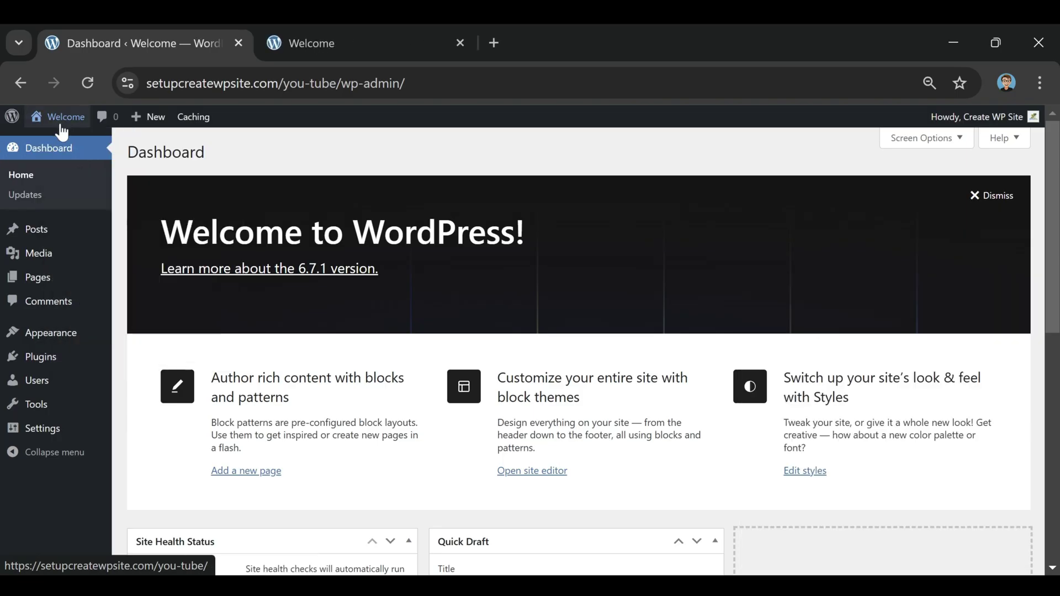
{"action": "right_click", "coordinate": [52, 142]}
{"action": "left_click", "coordinate": [94, 165]}
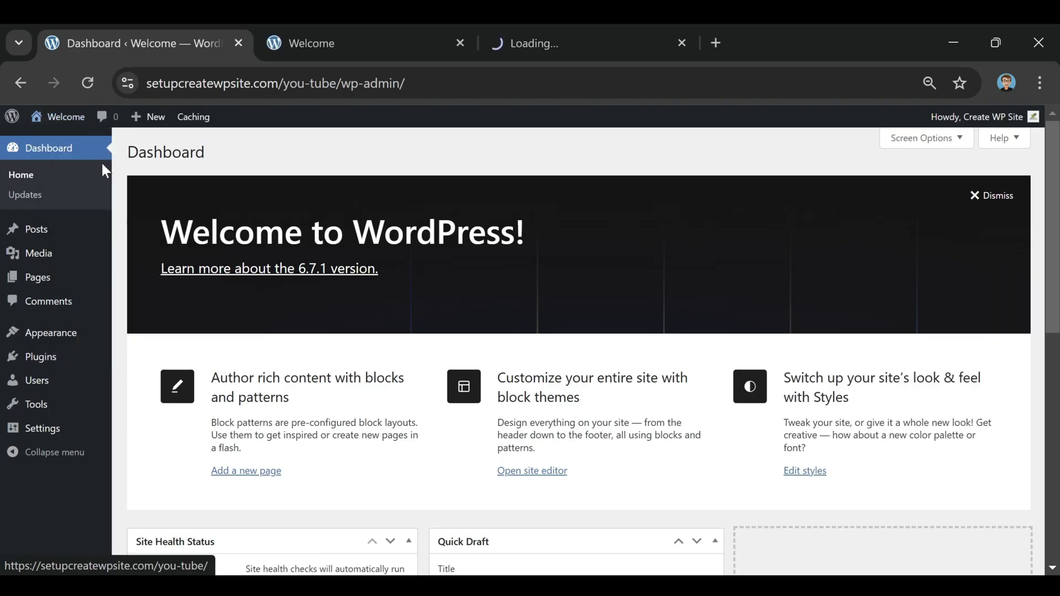
Switch between the new site tabs and start editing the site from the admin bar.
{"action": "left_click", "coordinate": [303, 42]}
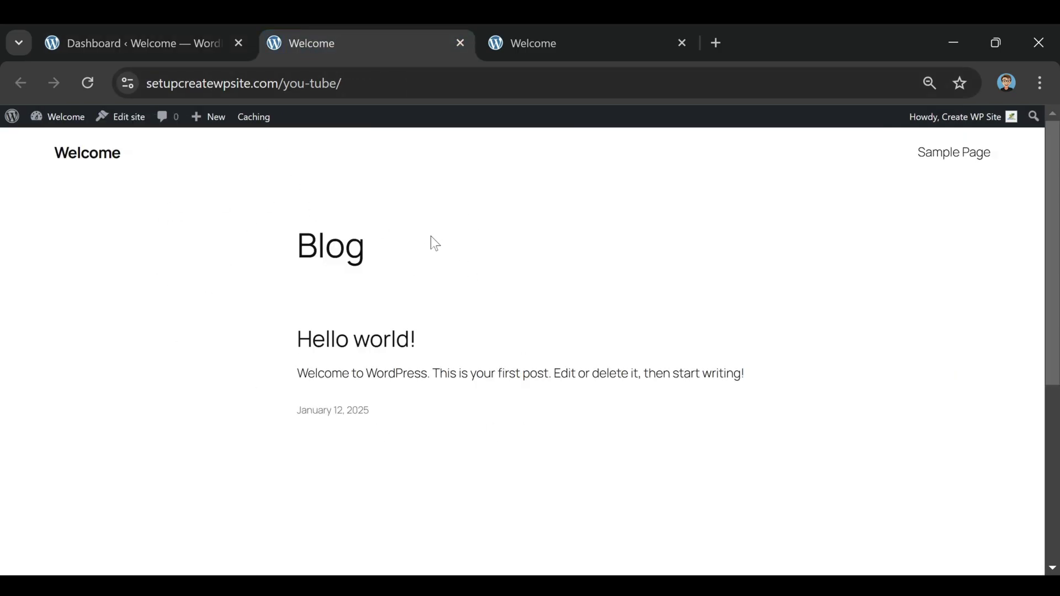
{"action": "left_click", "coordinate": [530, 49]}
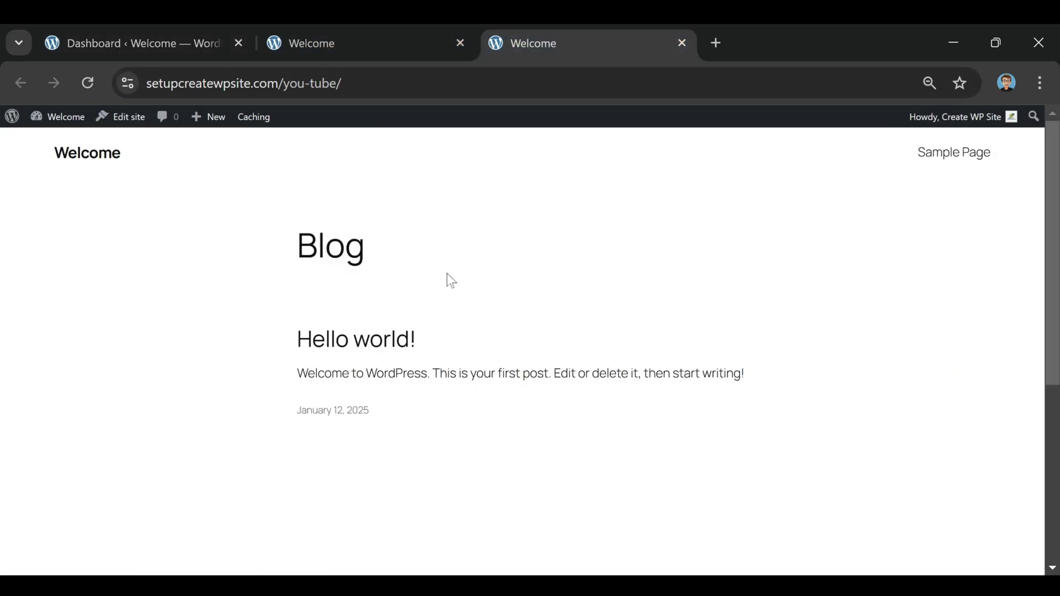
{"action": "left_click", "coordinate": [352, 50]}
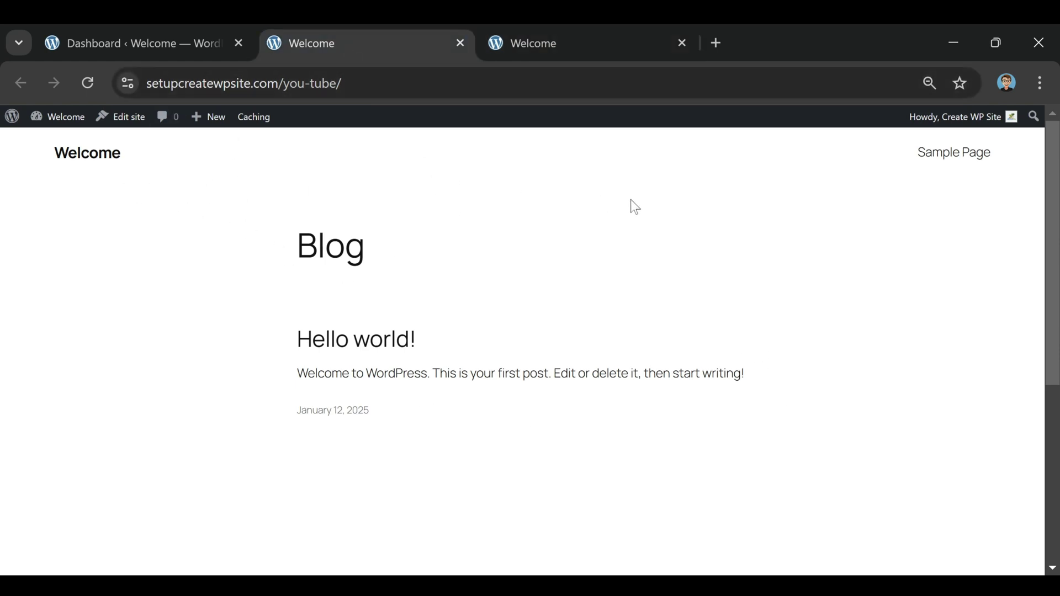
{"action": "left_click", "coordinate": [526, 48]}
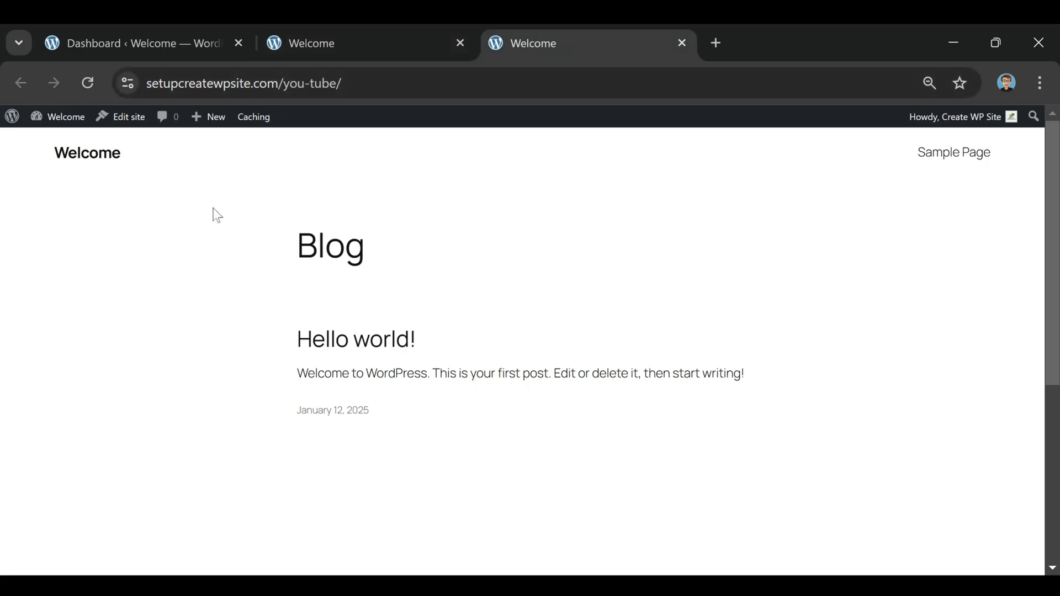
{"action": "left_click", "coordinate": [123, 121]}
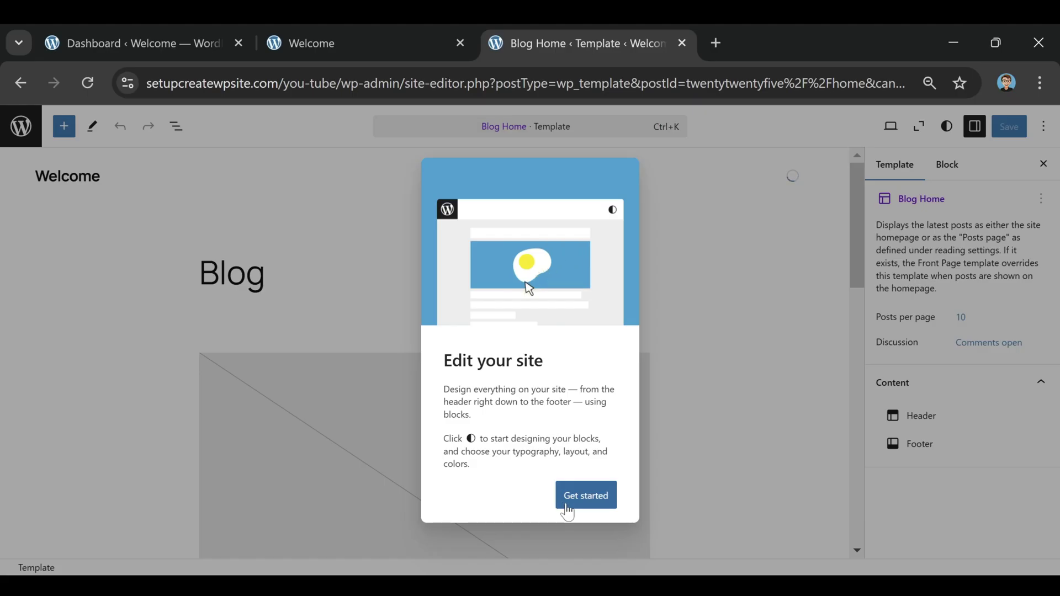
Dismiss the editor welcome guide, peek at the command palette, and go to the Templates list.
{"action": "left_click", "coordinate": [586, 496]}
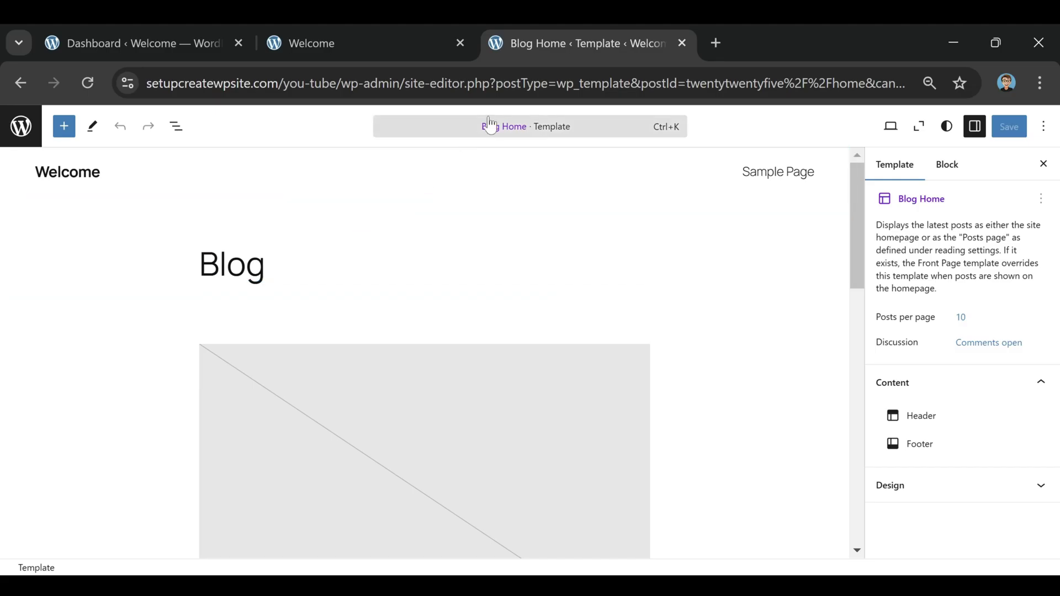
{"action": "left_click", "coordinate": [472, 126]}
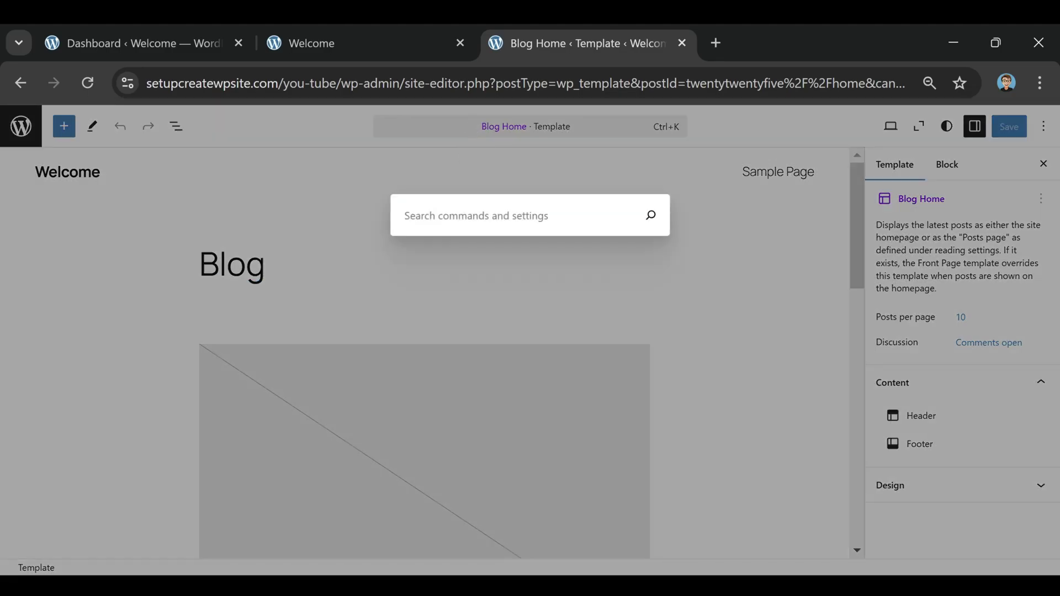
{"action": "left_click", "coordinate": [454, 277]}
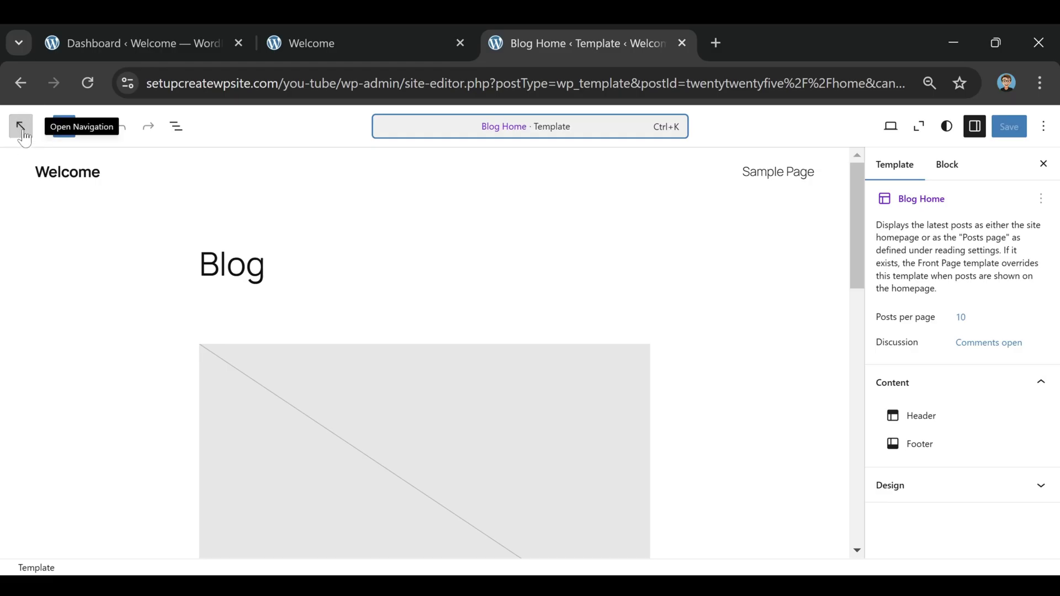
{"action": "left_click", "coordinate": [21, 128]}
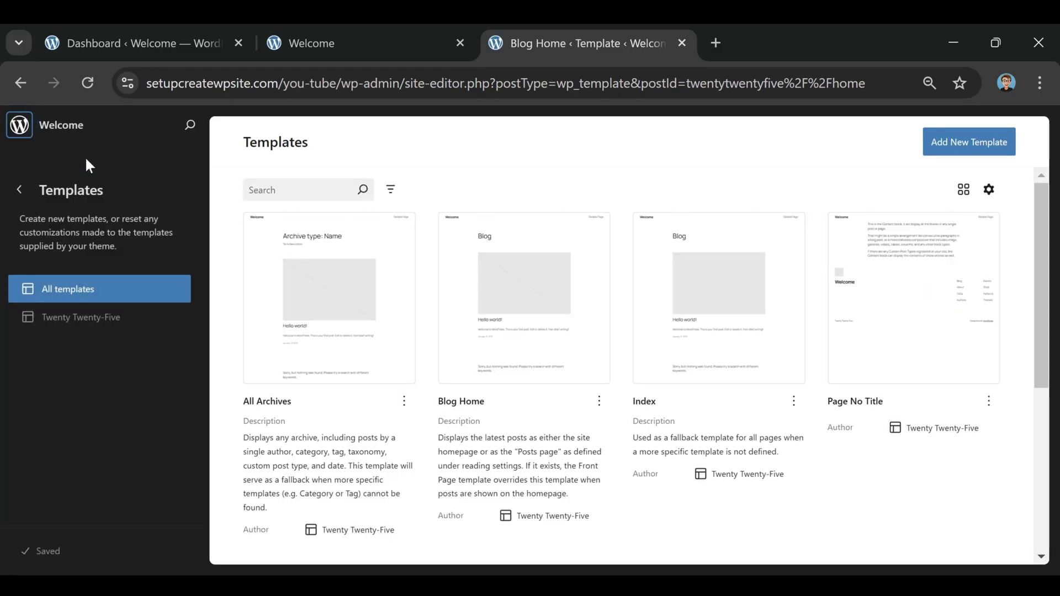
Move Sample Page to the trash from the Pages list, then start a new page.
{"action": "left_click", "coordinate": [20, 191]}
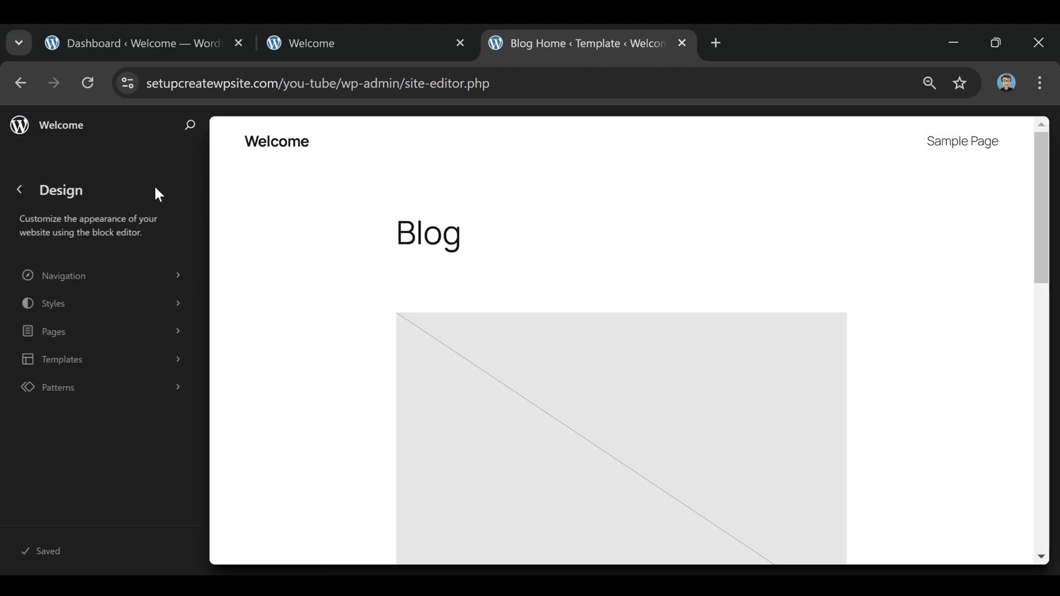
{"action": "left_click", "coordinate": [61, 335]}
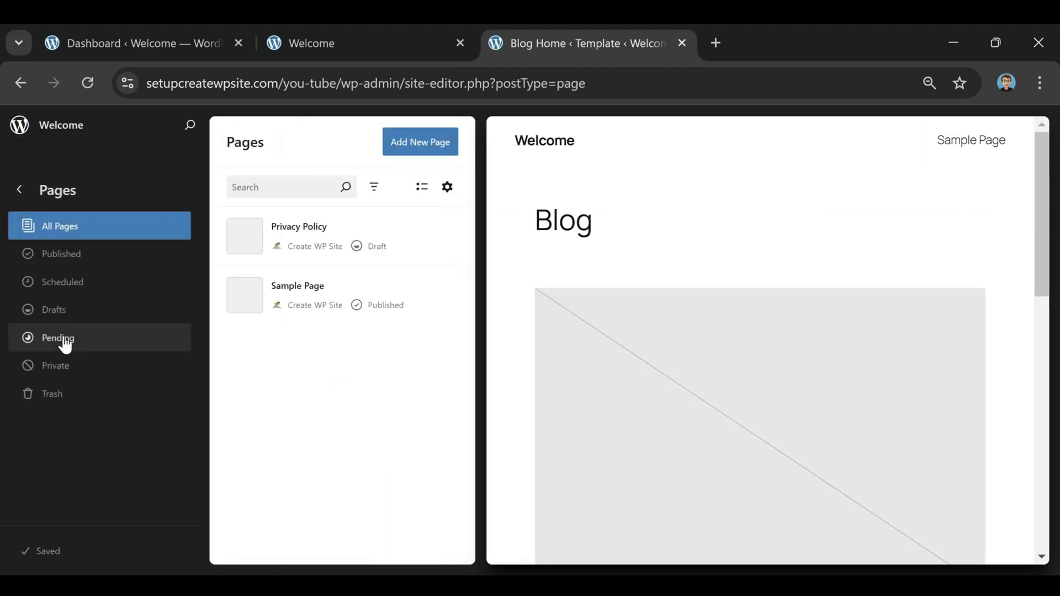
{"action": "mouse_move", "coordinate": [348, 295]}
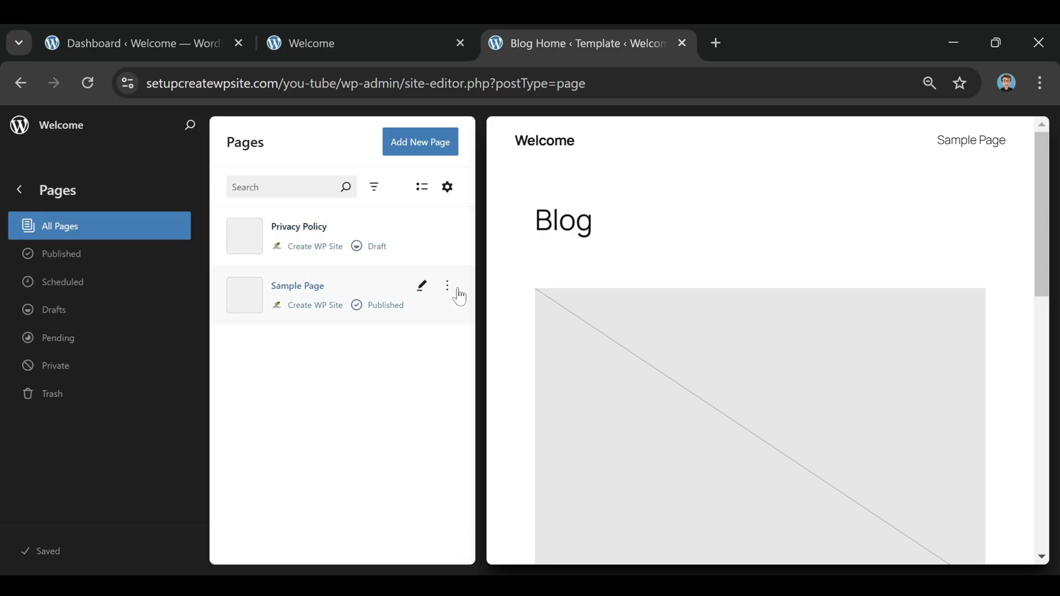
{"action": "left_click", "coordinate": [447, 286]}
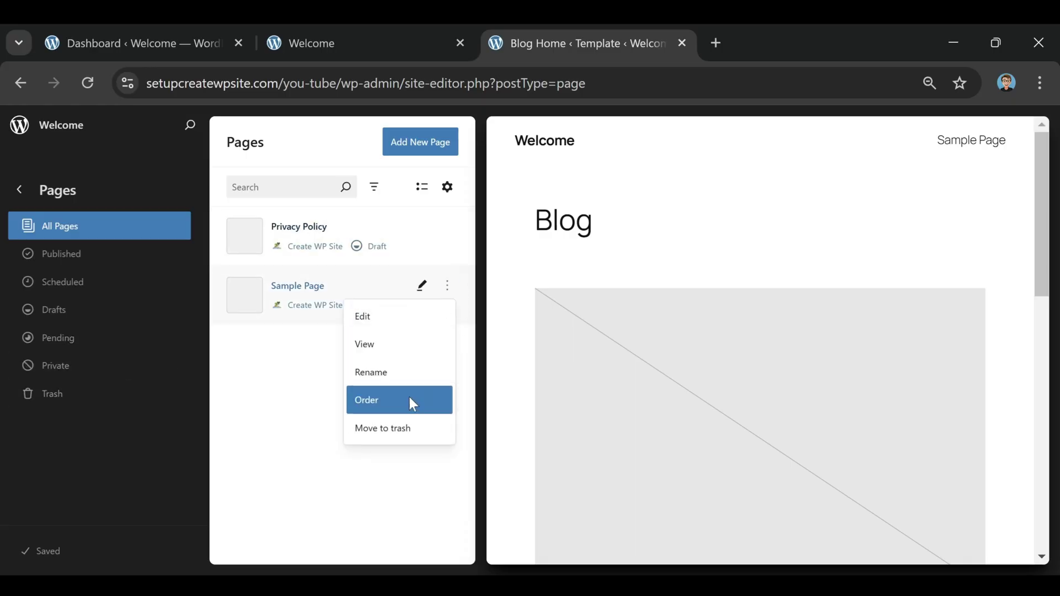
{"action": "left_click", "coordinate": [401, 421]}
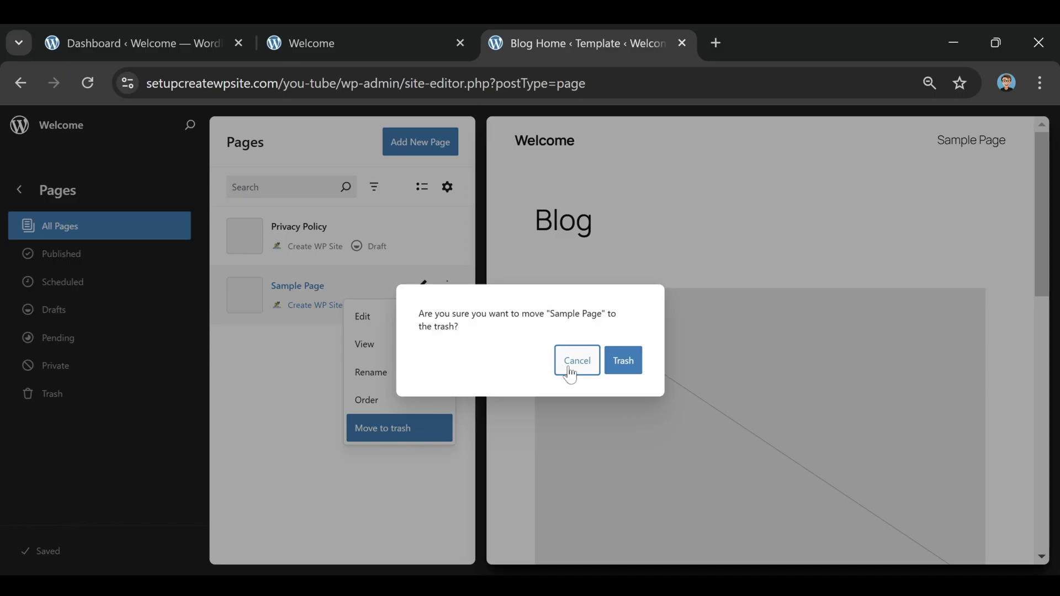
{"action": "left_click", "coordinate": [624, 361]}
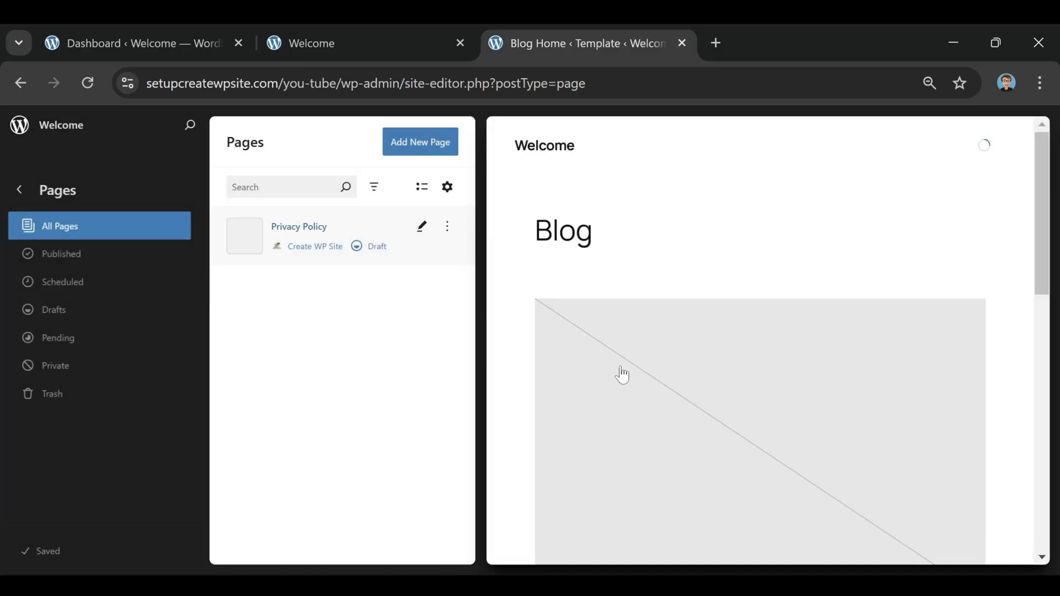
{"action": "left_click", "coordinate": [423, 150]}
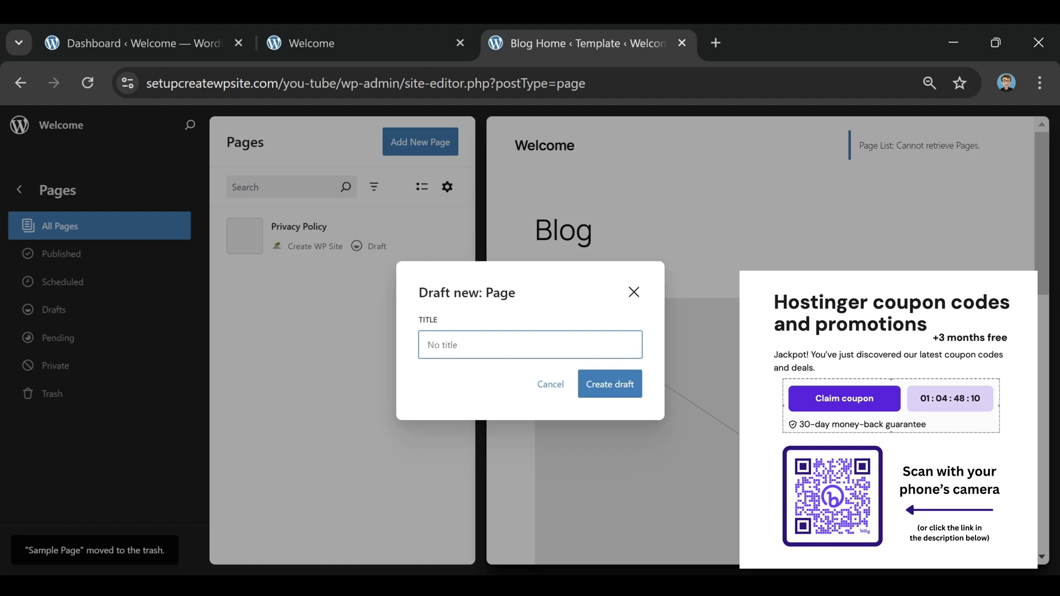
Create a blank page titled Home and publish it.
{"action": "key", "text": "Down"}
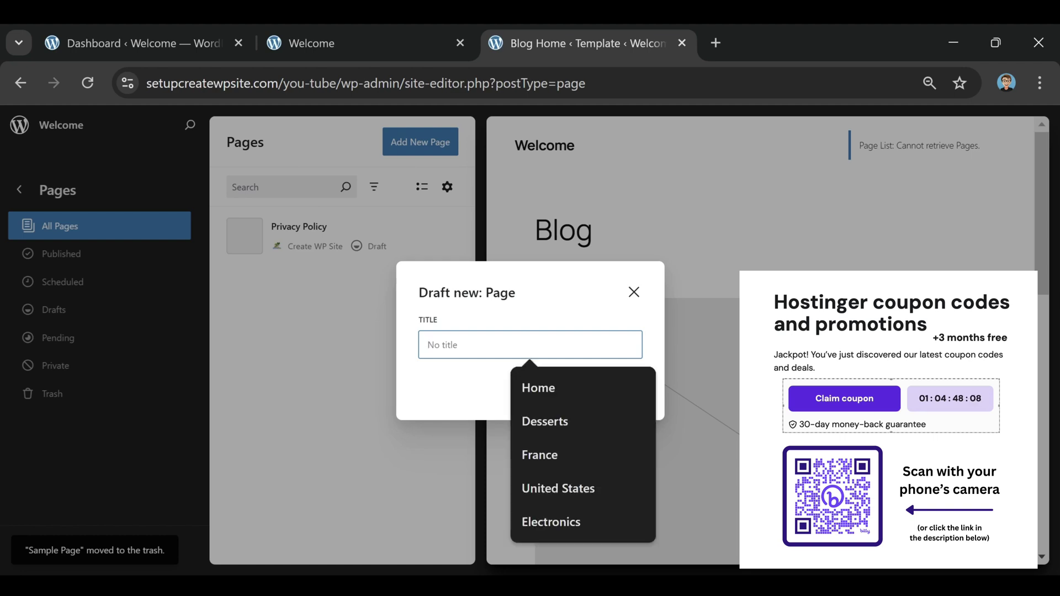
{"action": "left_click", "coordinate": [559, 396]}
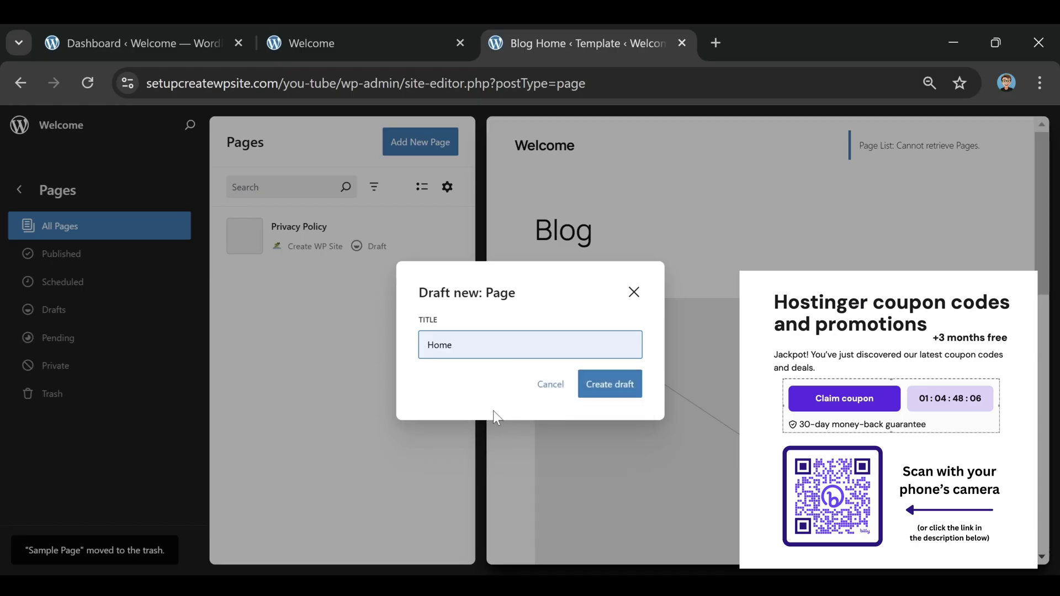
{"action": "left_click", "coordinate": [619, 390]}
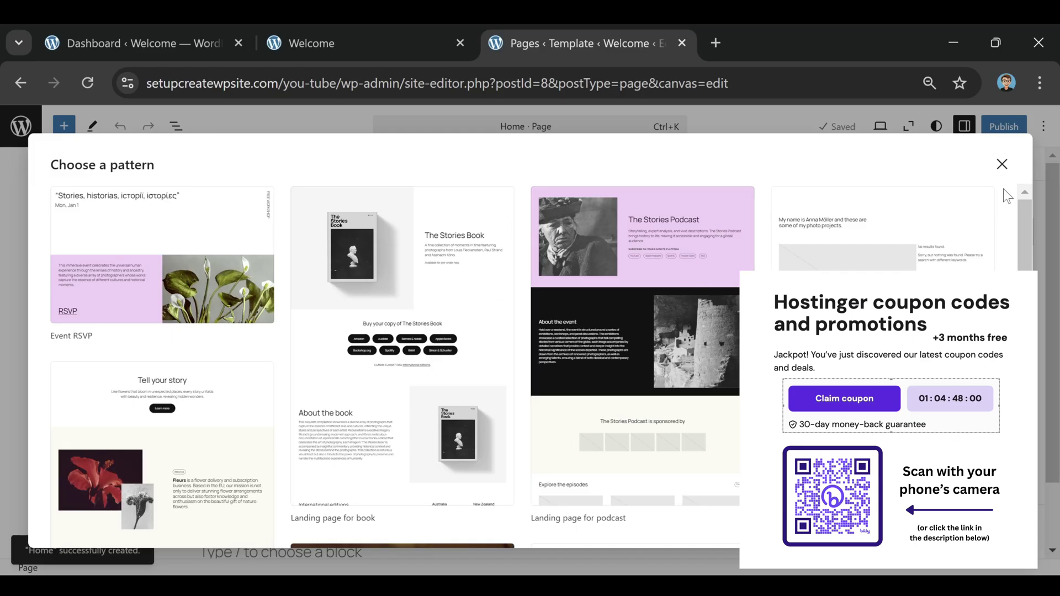
{"action": "left_click", "coordinate": [1002, 165]}
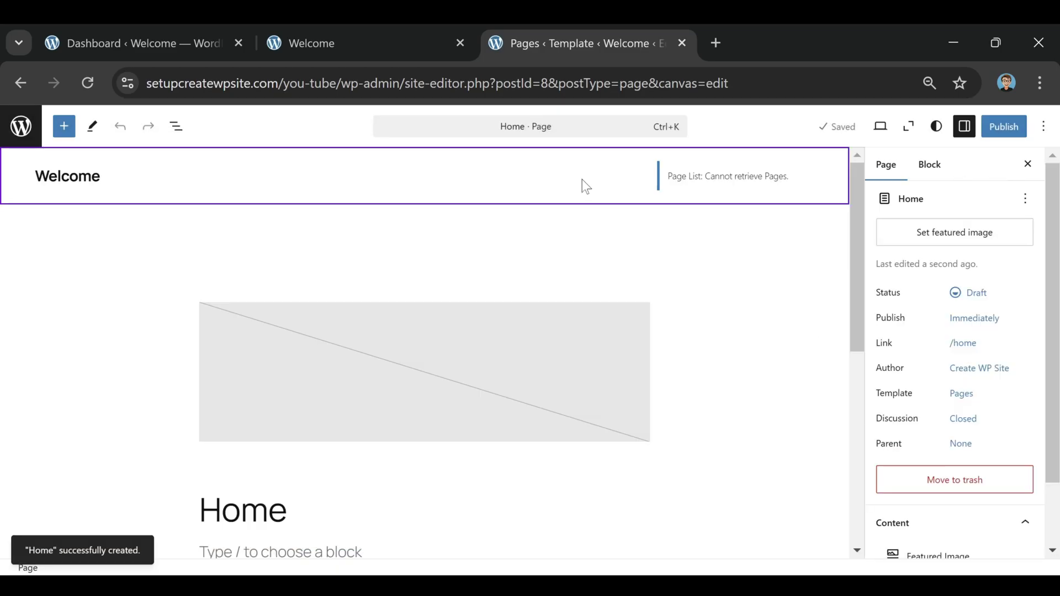
{"action": "left_click", "coordinate": [1006, 128]}
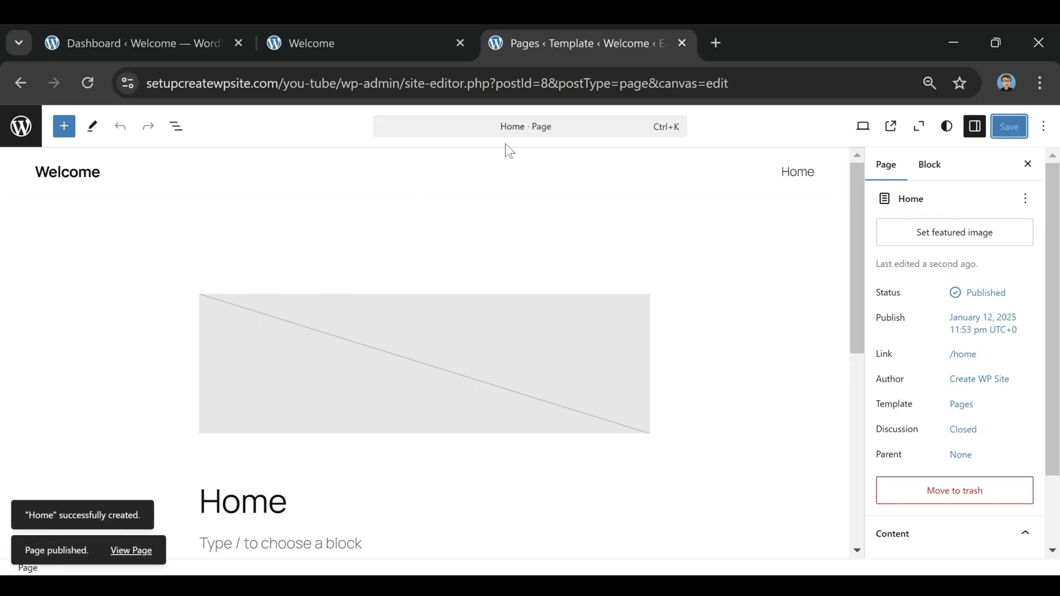
Return to the Pages list and start another new page draft.
{"action": "left_click", "coordinate": [19, 129]}
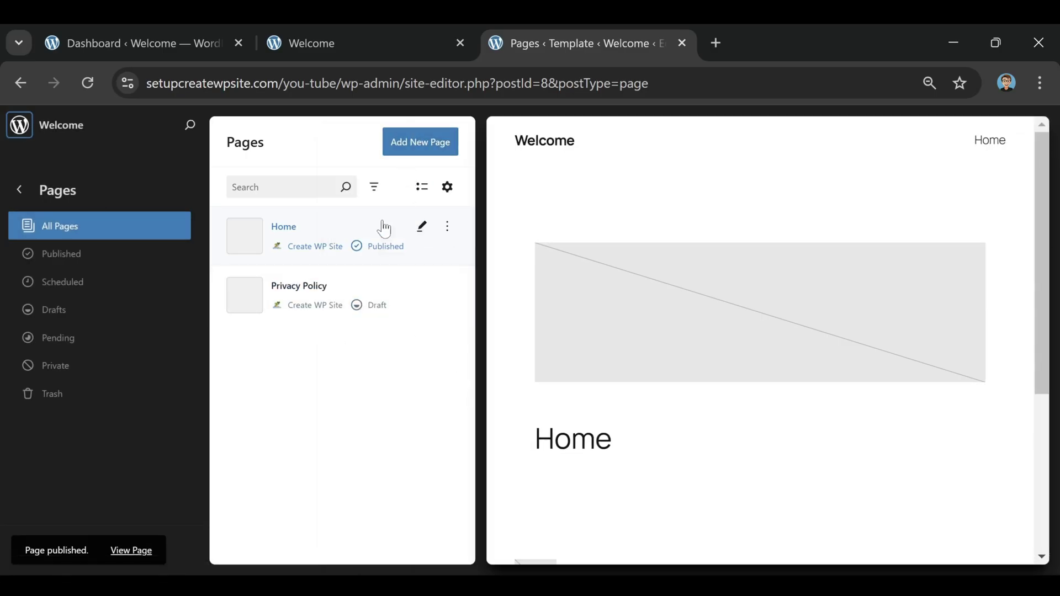
{"action": "left_click", "coordinate": [413, 153]}
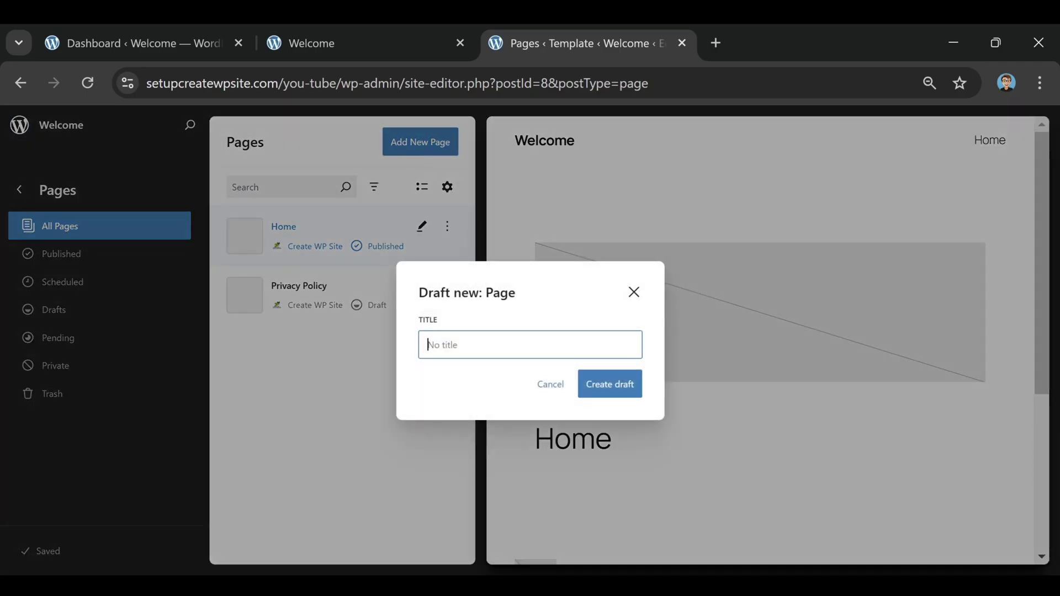
{"action": "type", "text": "B"}
{"action": "type", "text": "lo"}
{"action": "type", "text": "g"}
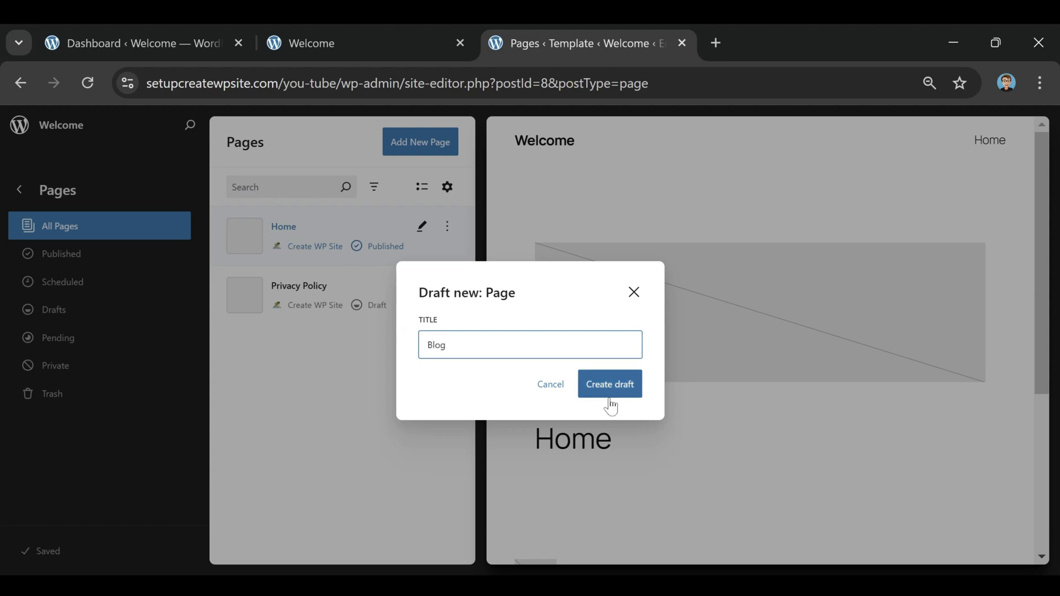
Create and publish a blank Blog page, then return to the Pages list.
{"action": "left_click", "coordinate": [609, 396]}
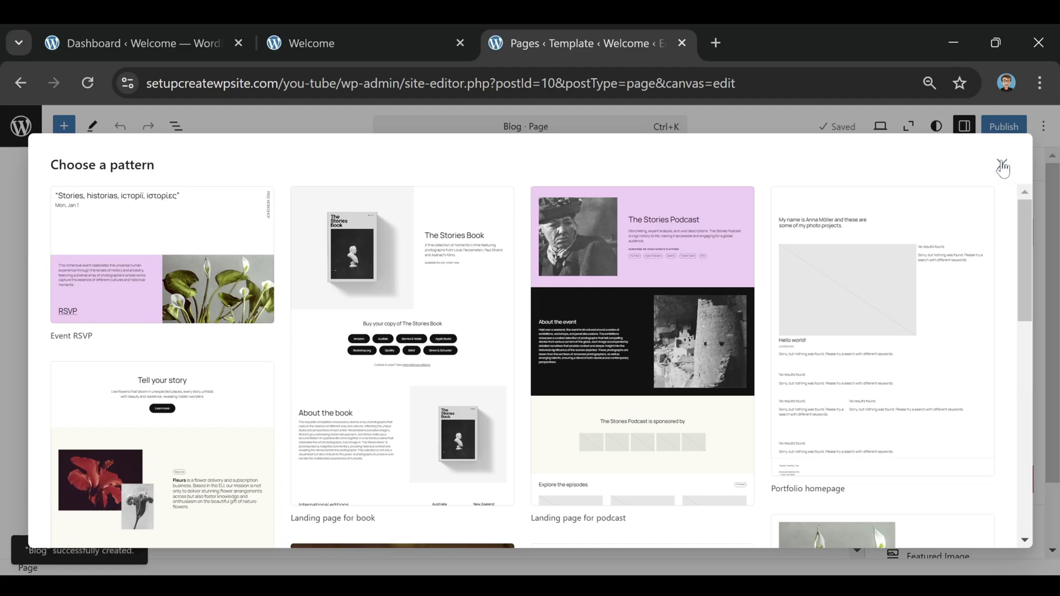
{"action": "left_click", "coordinate": [1001, 164]}
{"action": "left_click", "coordinate": [989, 122]}
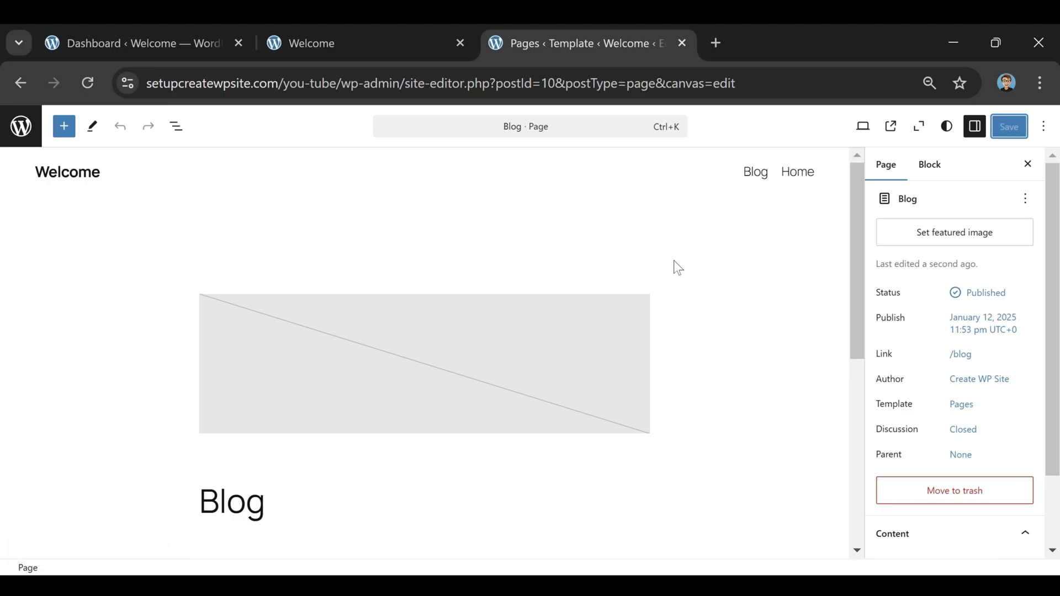
{"action": "left_click", "coordinate": [21, 126]}
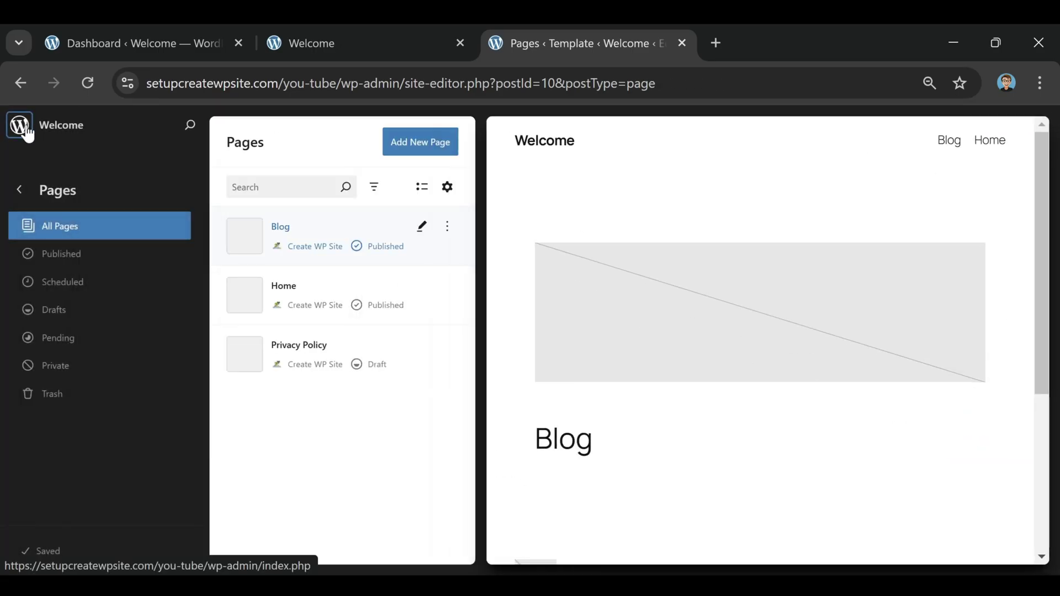
Create and publish a blank Contact page, then return to the Pages list.
{"action": "left_click", "coordinate": [397, 156]}
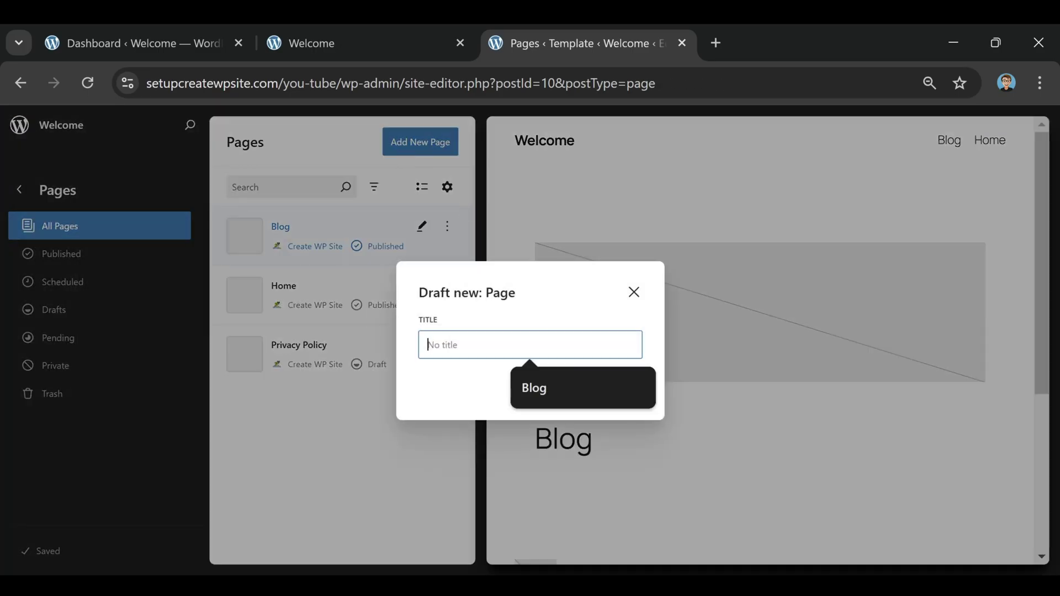
{"action": "type", "text": "Con"}
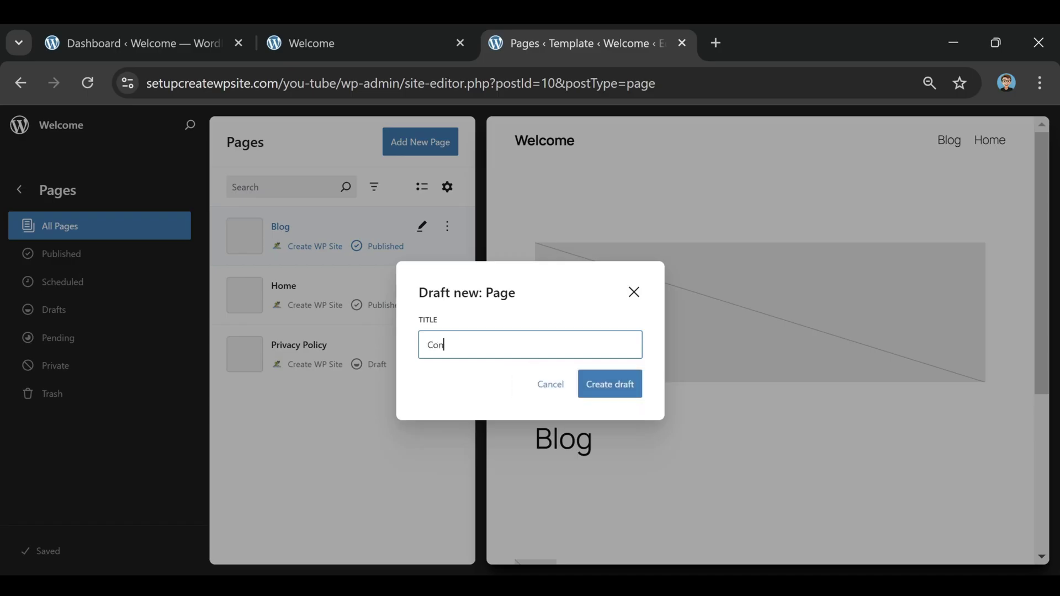
{"action": "type", "text": "tact"}
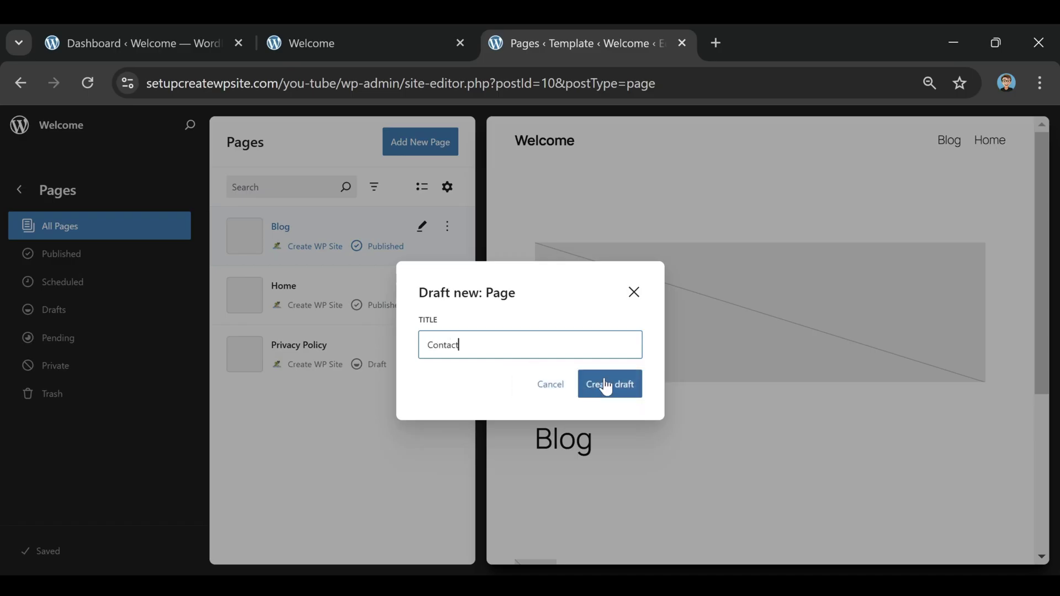
{"action": "left_click", "coordinate": [604, 381]}
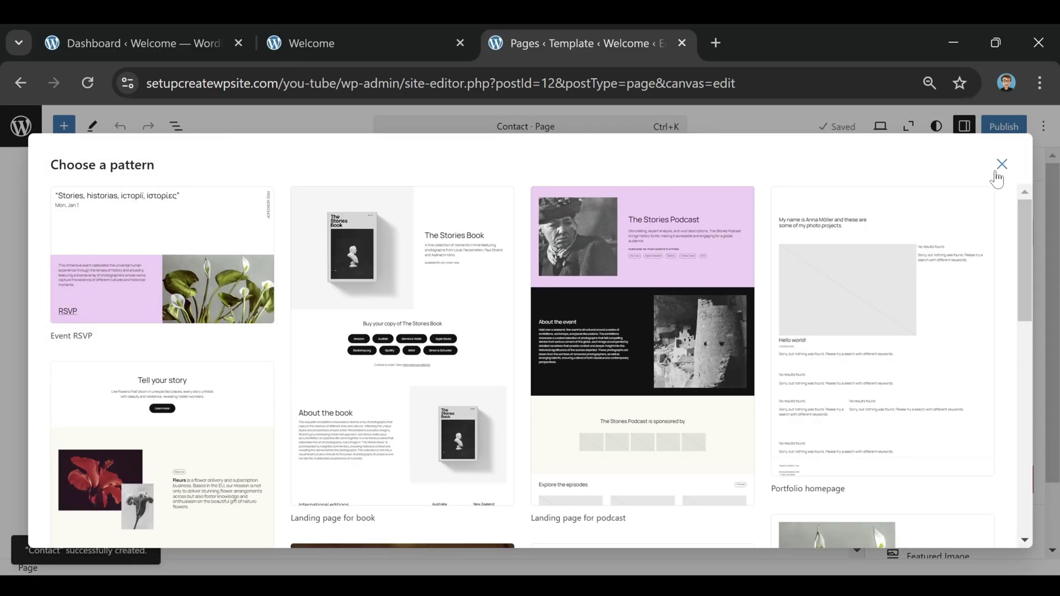
{"action": "left_click", "coordinate": [1002, 164]}
{"action": "left_click", "coordinate": [1006, 126]}
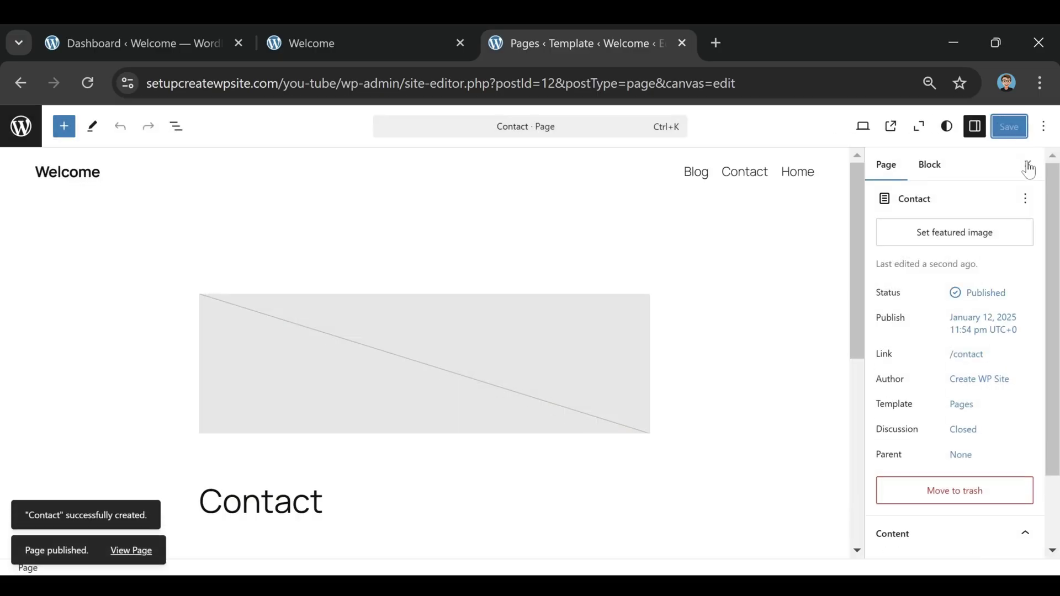
{"action": "left_click", "coordinate": [22, 128]}
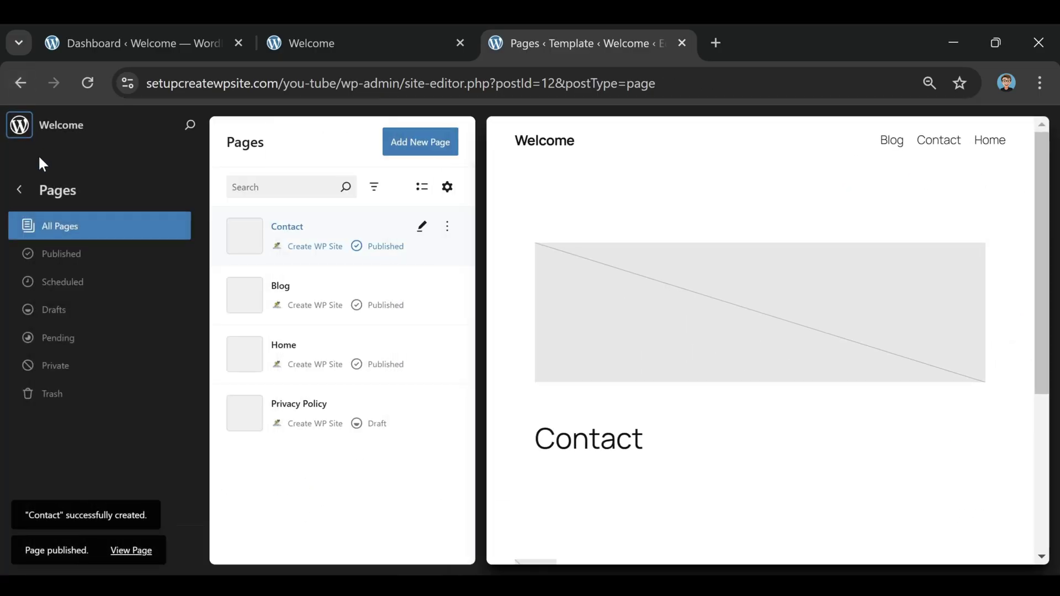
Create and publish a blank About page.
{"action": "left_click", "coordinate": [424, 148]}
{"action": "key", "text": "Down"}
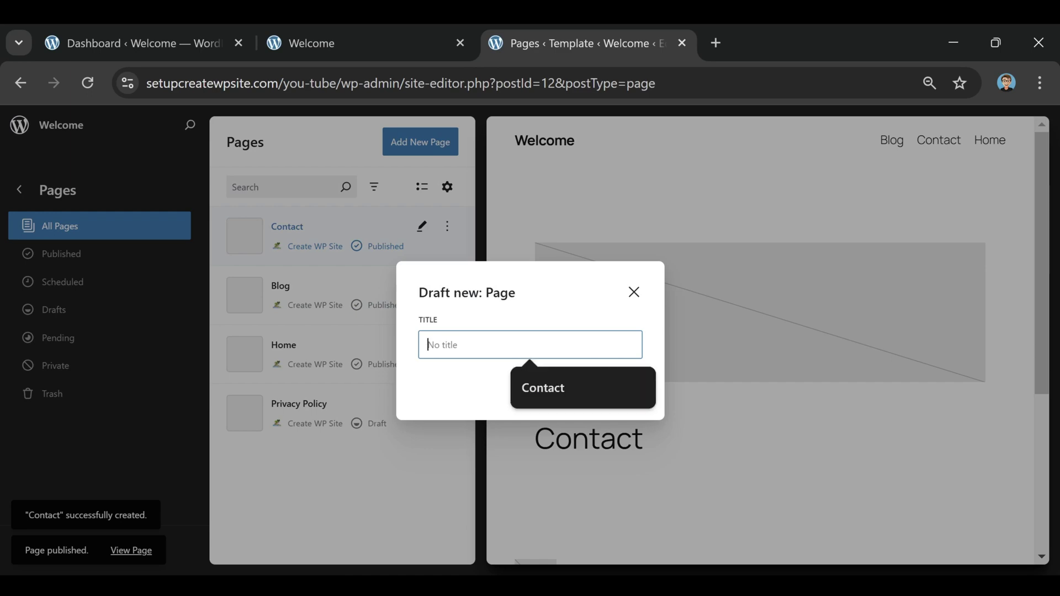
{"action": "type", "text": "Abo"}
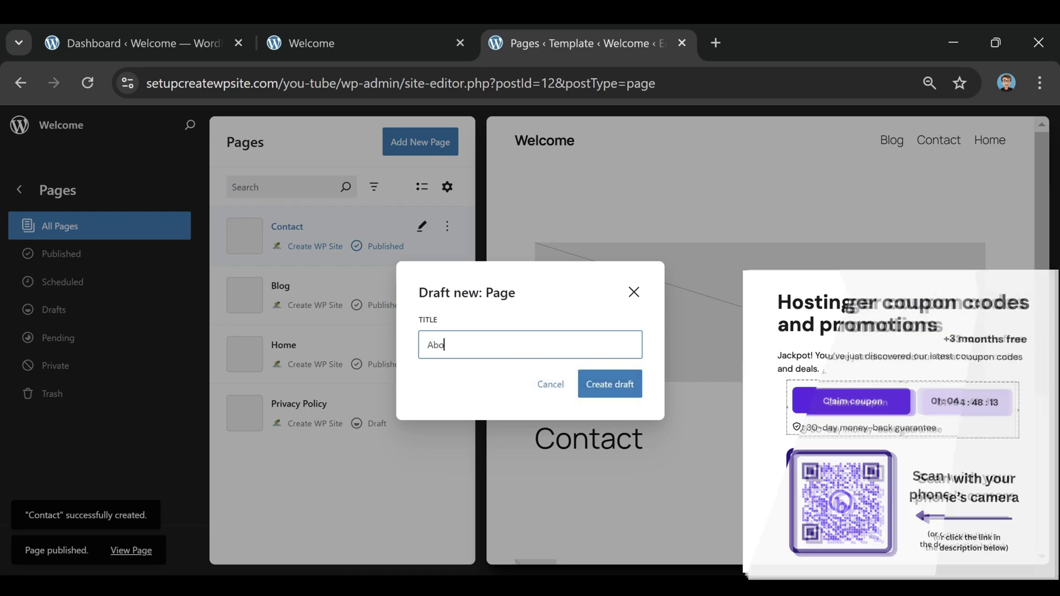
{"action": "type", "text": "ut"}
{"action": "left_click", "coordinate": [630, 379]}
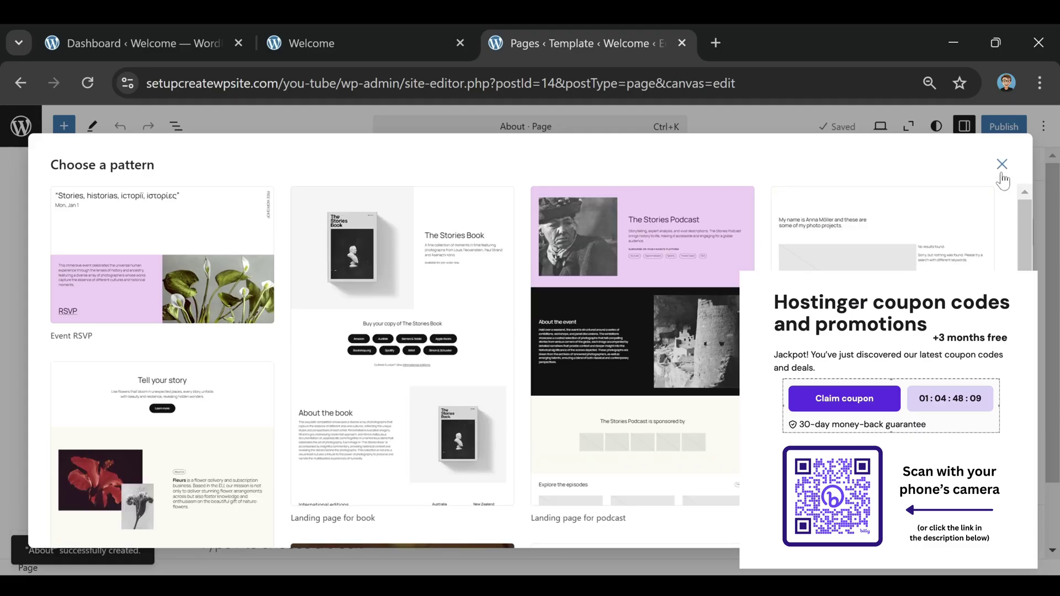
{"action": "left_click", "coordinate": [1002, 165]}
{"action": "left_click", "coordinate": [1002, 129]}
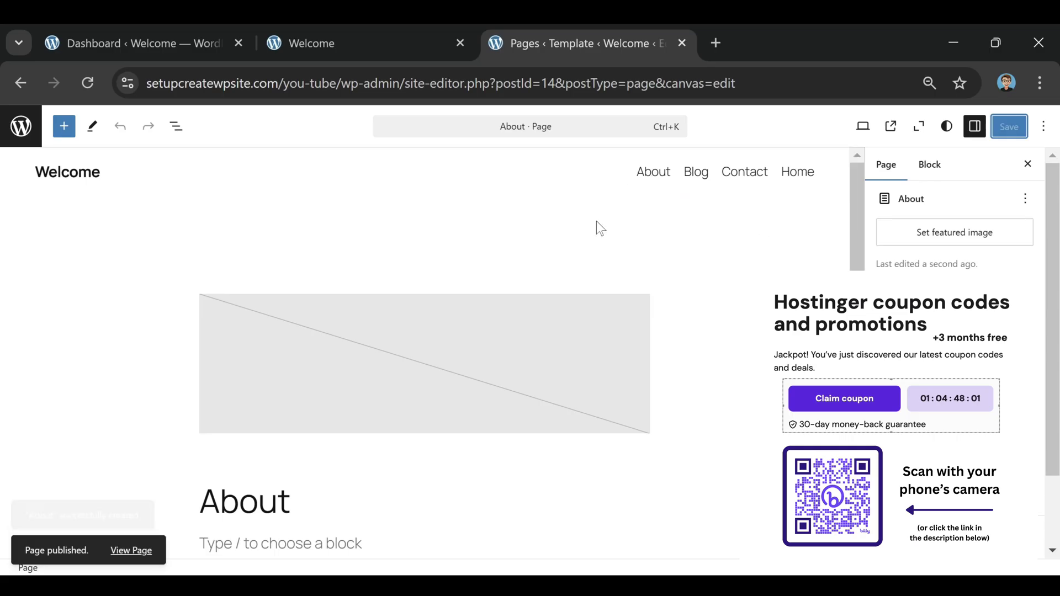
{"action": "left_click", "coordinate": [629, 315]}
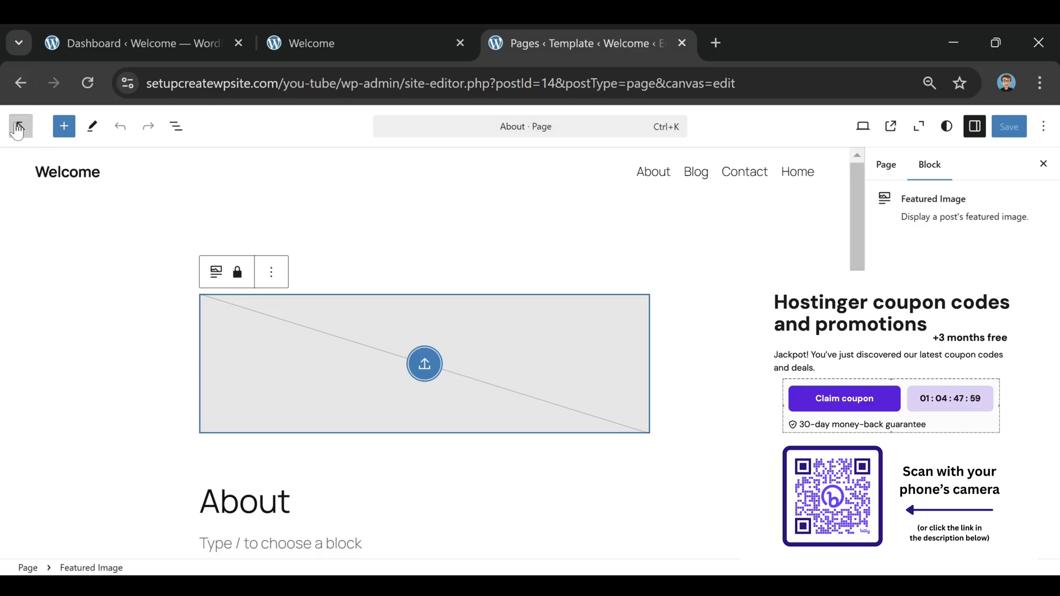
Return to the Design menu and open the Styles variations panel.
{"action": "left_click", "coordinate": [22, 128]}
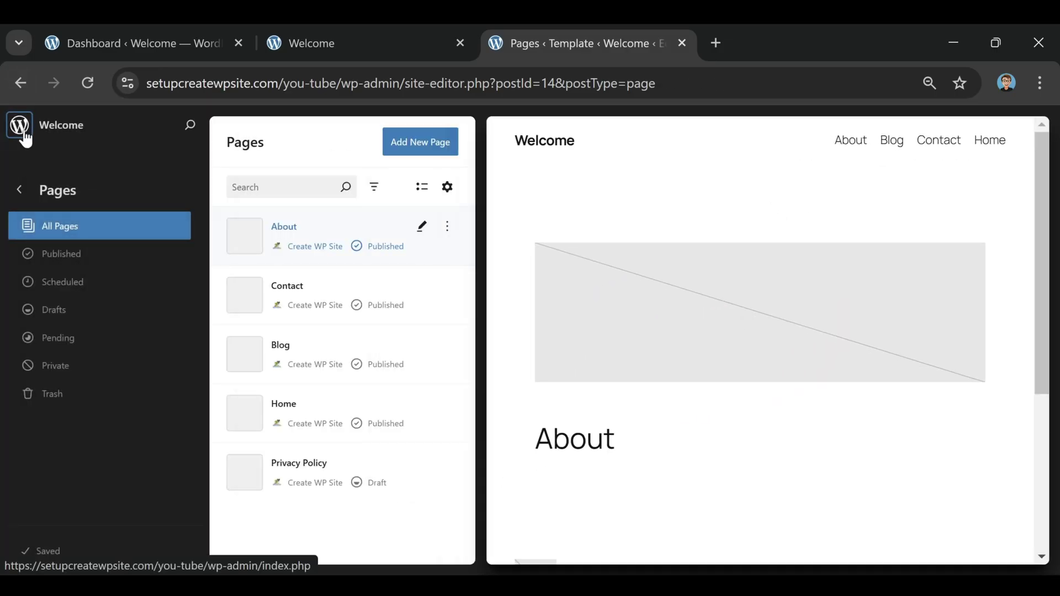
{"action": "left_click", "coordinate": [21, 193]}
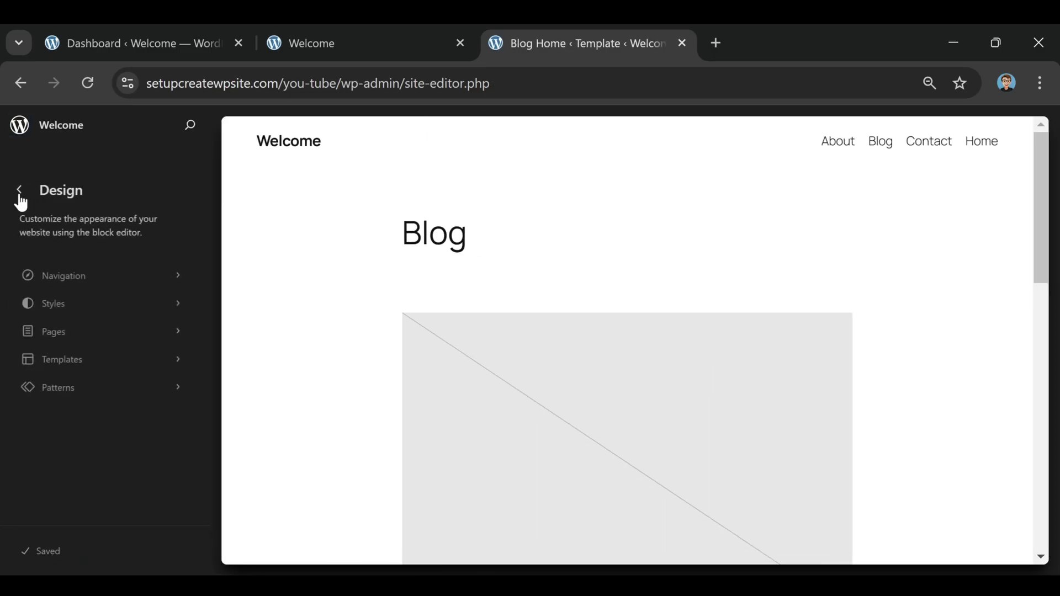
{"action": "left_click", "coordinate": [56, 307]}
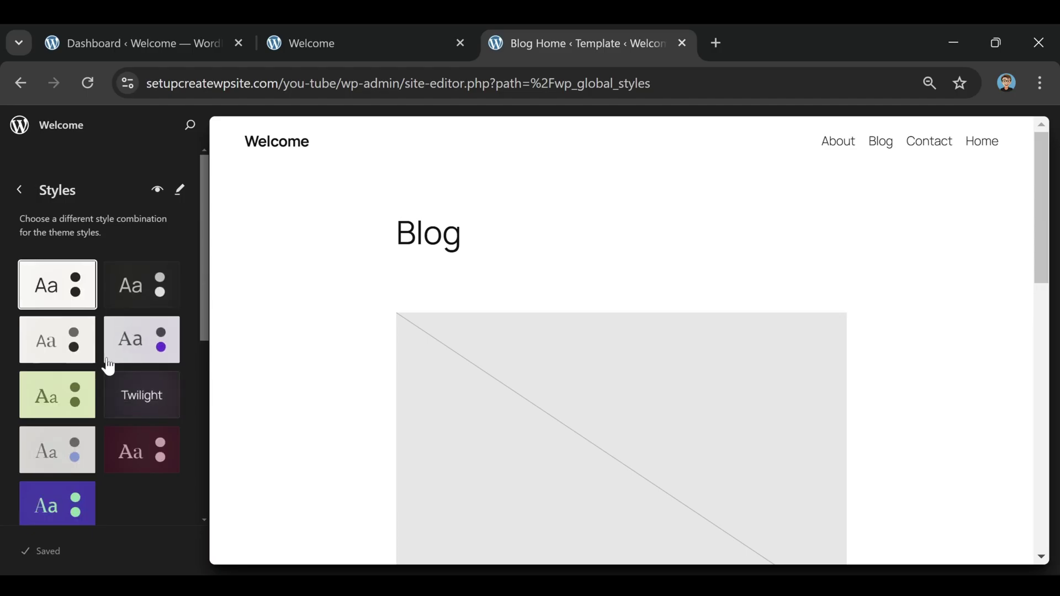